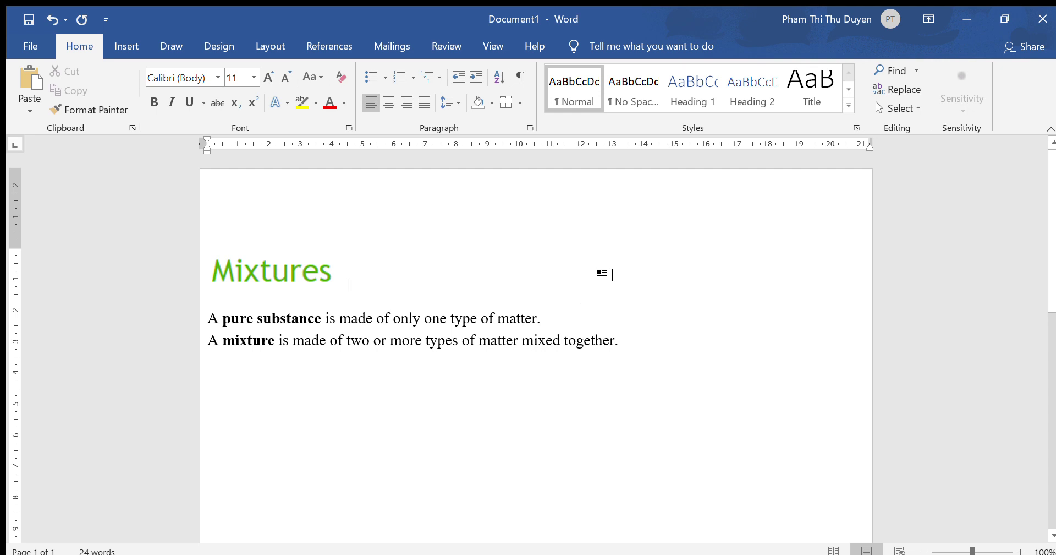
# Add a new line beneath the Mixtures heading that begins with "***" followed by a space.
pyautogui.press('Return')
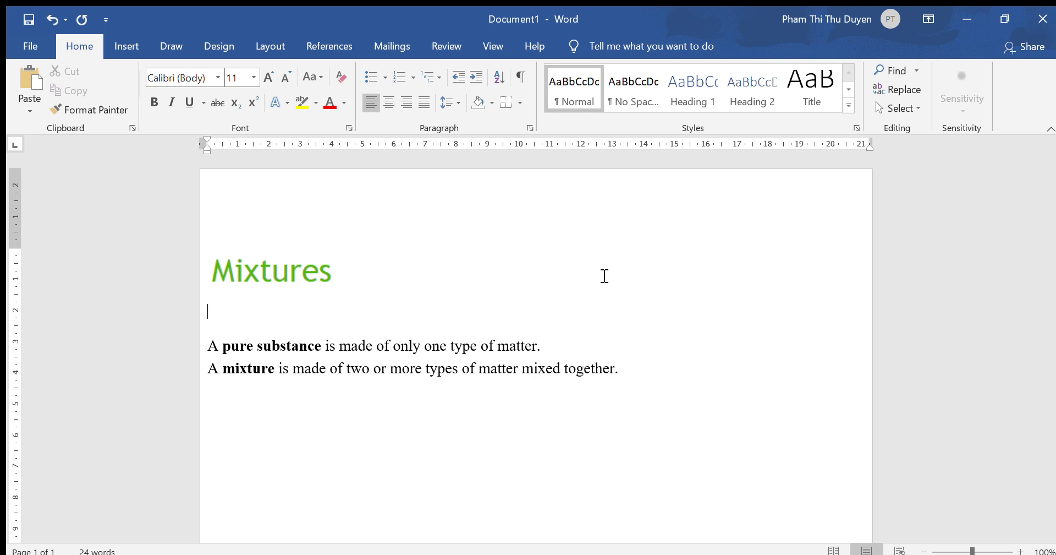
pyautogui.write('*** Pur')
pyautogui.press('BackSpace')
pyautogui.press('BackSpace')
pyautogui.press('BackSpace')
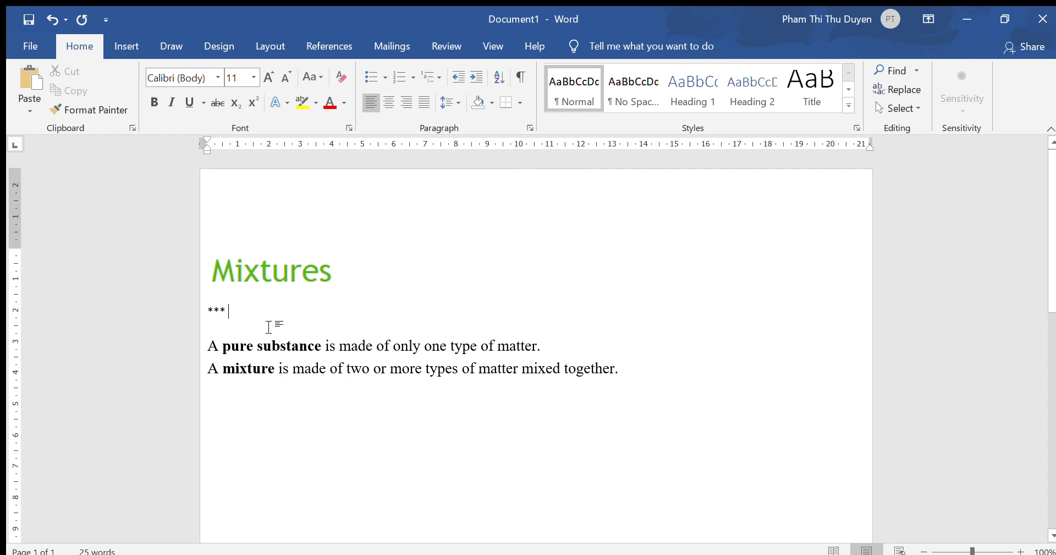
# Copy the bold term "pure substance" from the first definition to after the asterisks and start a new line below.
pyautogui.moveTo(223, 347); pyautogui.dragTo(319, 343)
pyautogui.hotkey('ctrl', 'c')
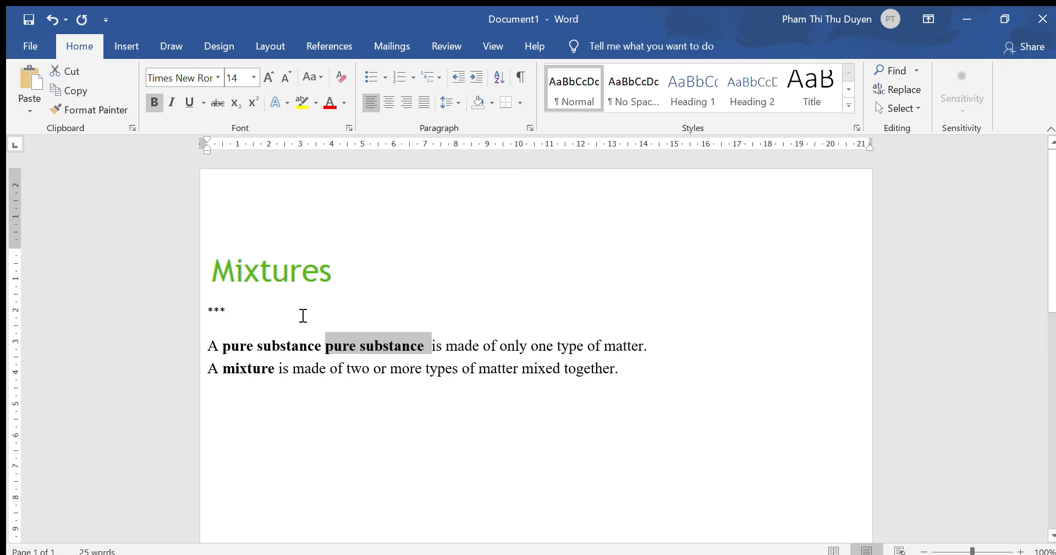
pyautogui.click(300, 314)
pyautogui.hotkey('ctrl', 'v')
pyautogui.press('Return')
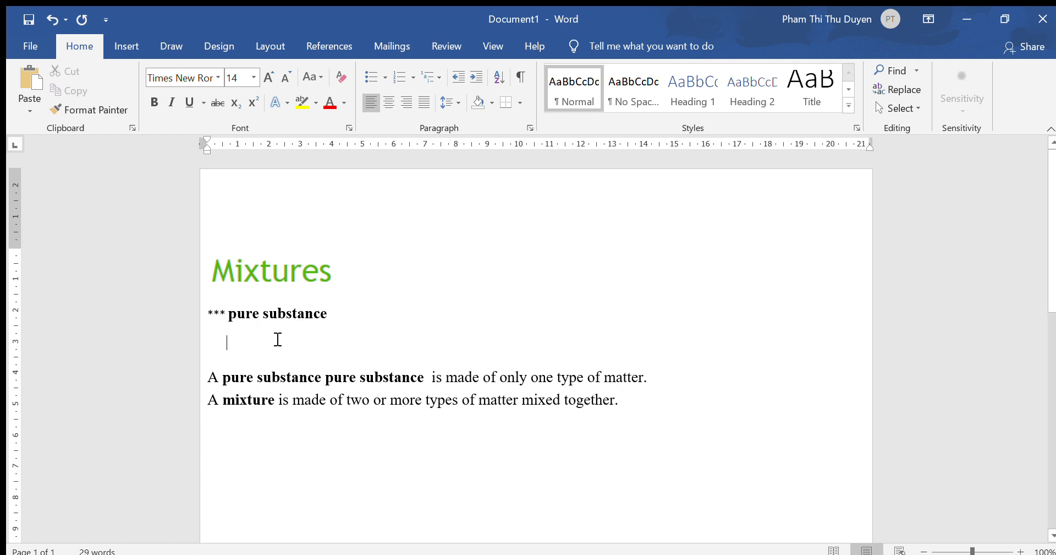
# Copy the bold term "mixture" from the second definition onto the line below "pure substance".
pyautogui.moveTo(224, 397); pyautogui.dragTo(275, 400)
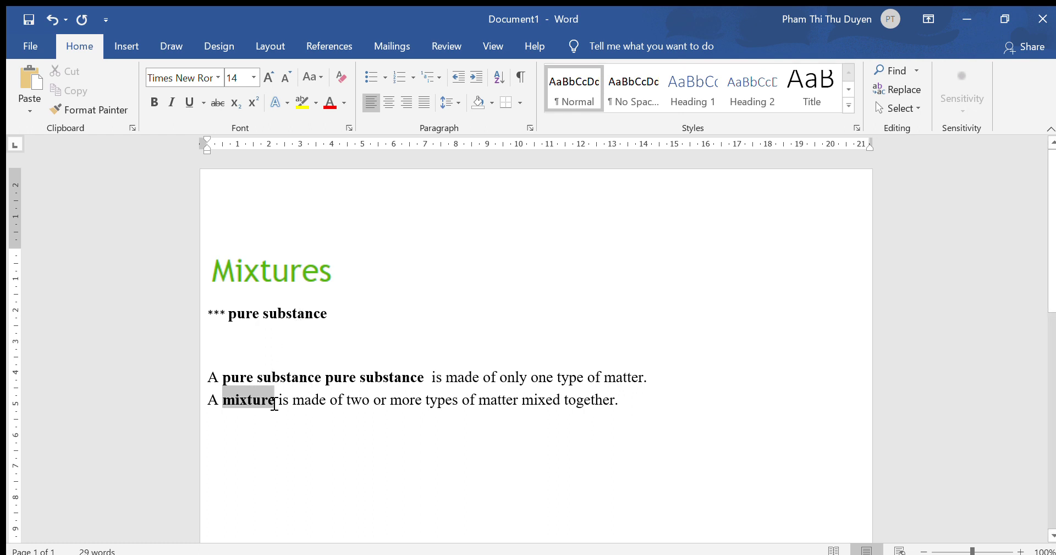
pyautogui.hotkey('ctrl', 'c')
pyautogui.click(263, 348)
pyautogui.hotkey('ctrl', 'v')
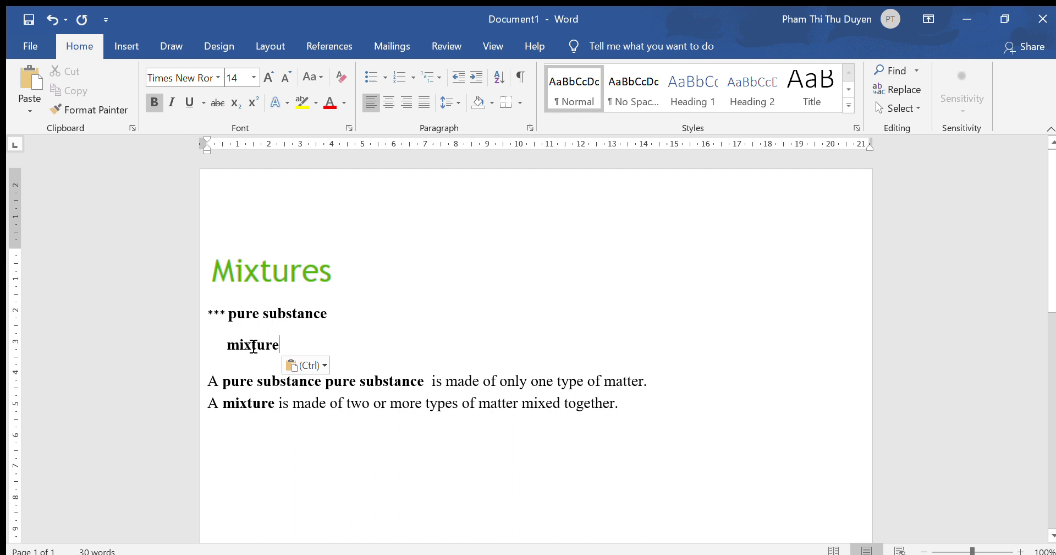
# Add a colon after each of the two vocabulary terms, "pure substance" and "mixture", beneath the heading.
pyautogui.click(345, 309)
pyautogui.write(':')
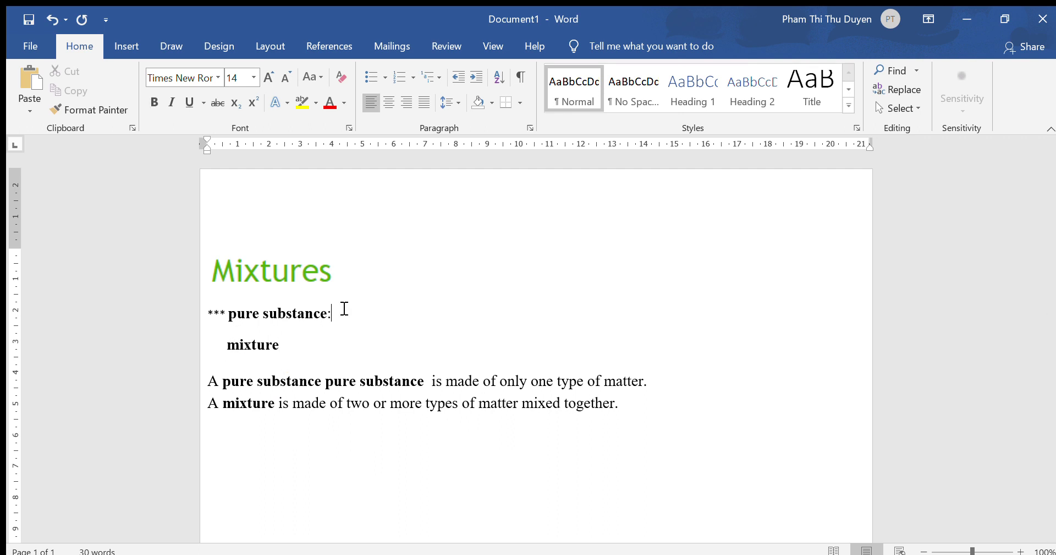
pyautogui.press('Down')
pyautogui.write(':')
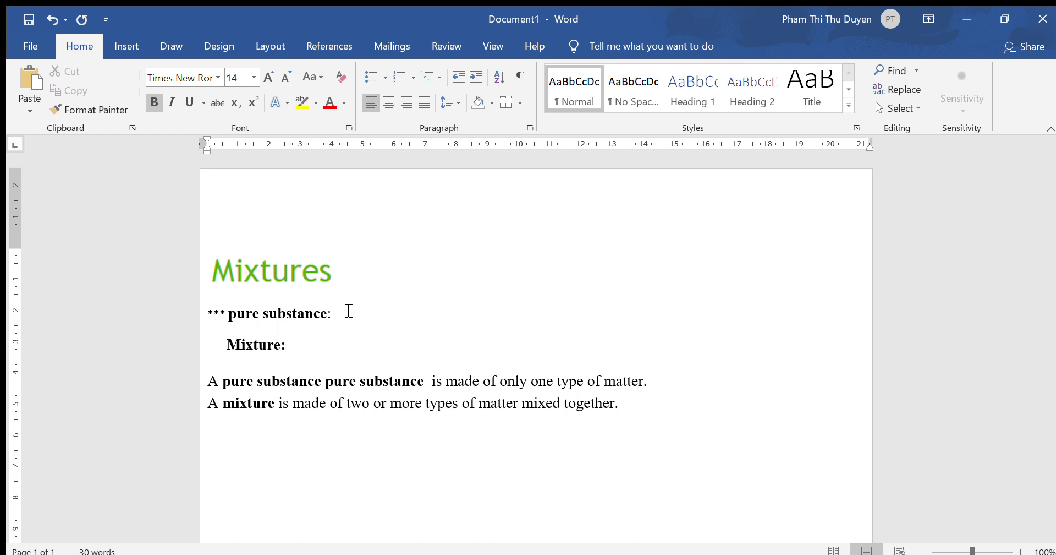
# Capitalize the first letter of the vocabulary term after the asterisks so it reads "Pure substance".
pyautogui.press('Up')
pyautogui.press('Left')
pyautogui.press('Left')
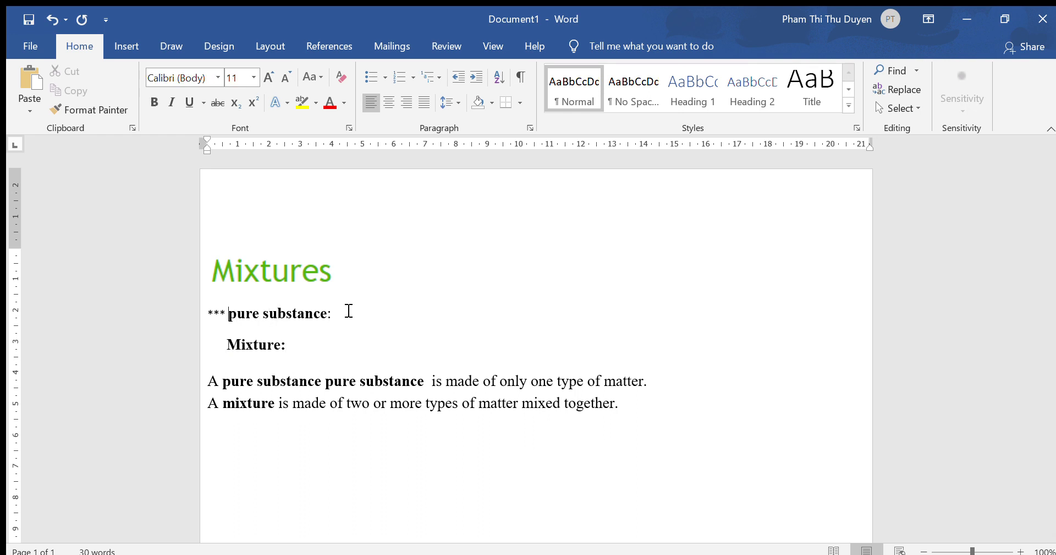
pyautogui.hotkey('shift', 'Right')
pyautogui.press('Delete')
pyautogui.write('P')
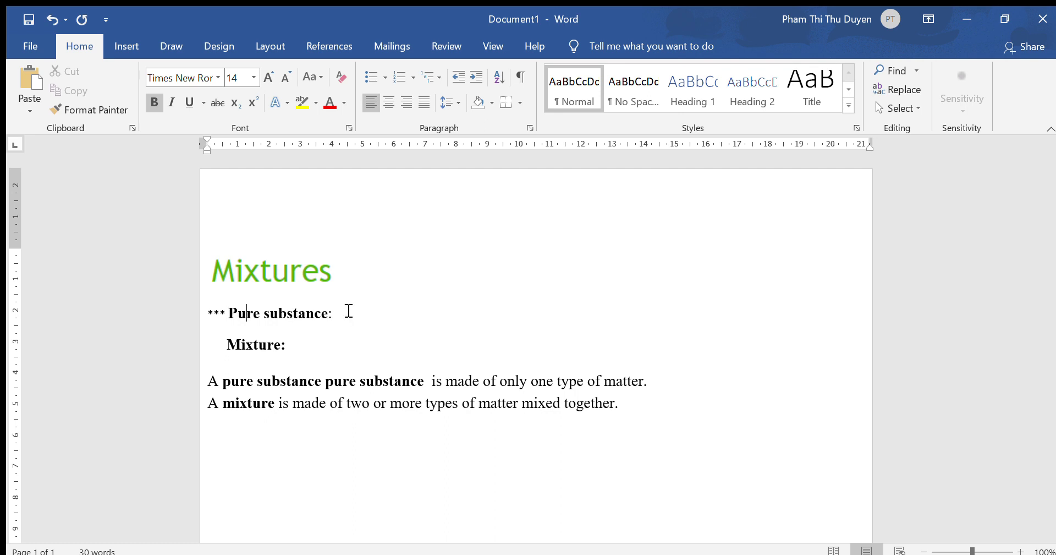
pyautogui.press('Right')
pyautogui.press('Right')
pyautogui.press('Left')
# Enter the Vietnamese translation "Chất tinh khiết" after "Pure substance:".
pyautogui.click(349, 311)
pyautogui.write('Chát')
pyautogui.write('a tinh khi')
pyautogui.press('BackSpace')
pyautogui.write('eets')
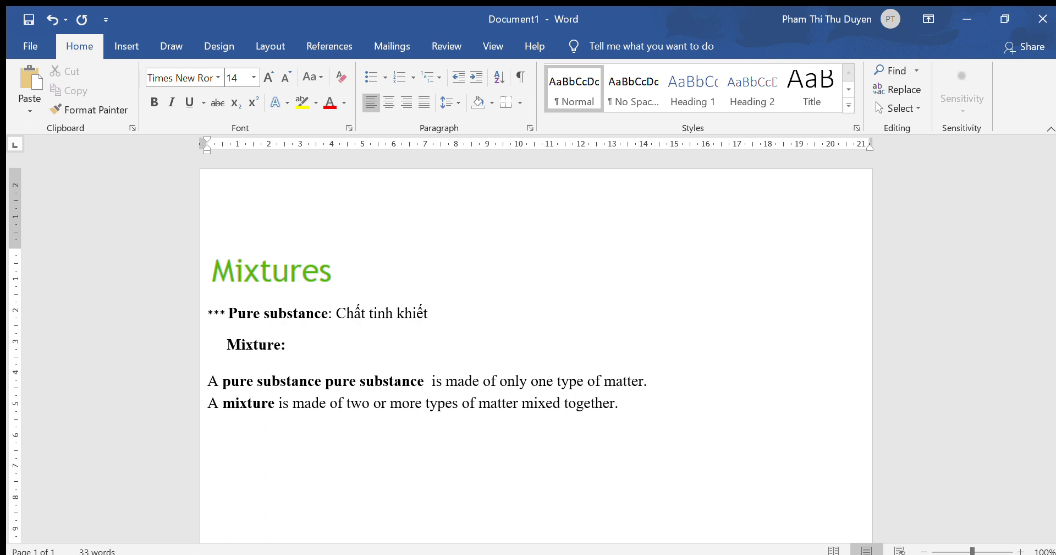
# Enter the Vietnamese translation "Hỗn hợp" after "Mixture:".
pyautogui.click(286, 344)
pyautogui.write('Hos')
pyautogui.press('BackSpace')
pyautogui.press('BackSpace')
pyautogui.press('BackSpace')
pyautogui.write('Hốn')
pyautogui.write('x hợp')
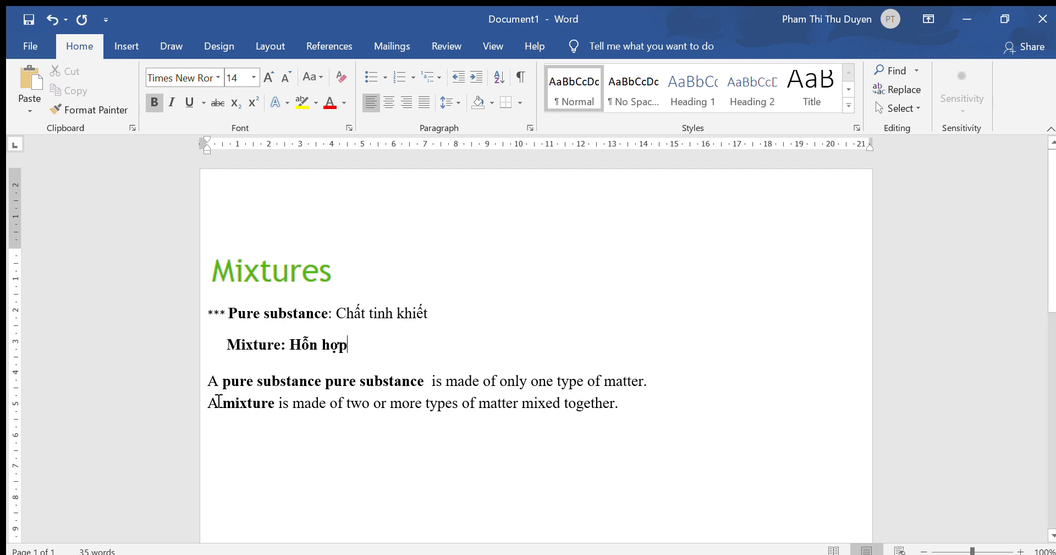
# Delete the duplicated "pure substance" and the extra spaces around the remaining term in the first definition sentence.
pyautogui.moveTo(208, 391); pyautogui.dragTo(671, 472)
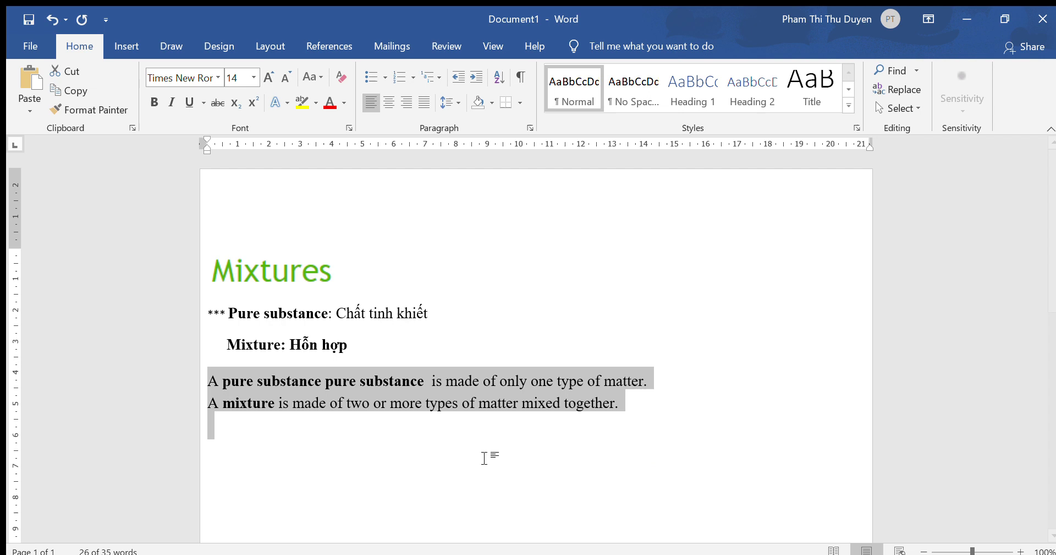
pyautogui.click(327, 382)
pyautogui.moveTo(326, 384); pyautogui.dragTo(221, 382)
pyautogui.press('Delete')
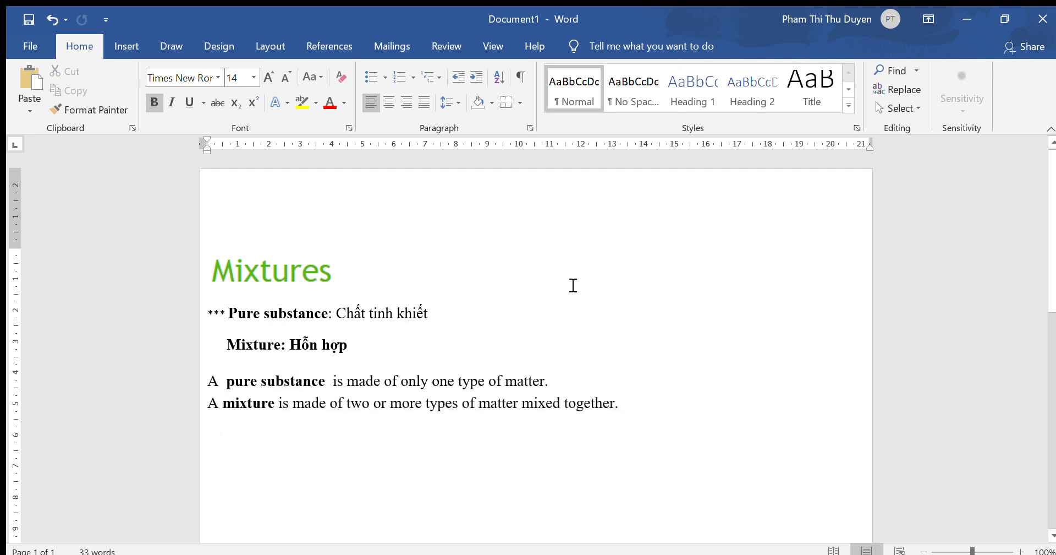
pyautogui.press('BackSpace')
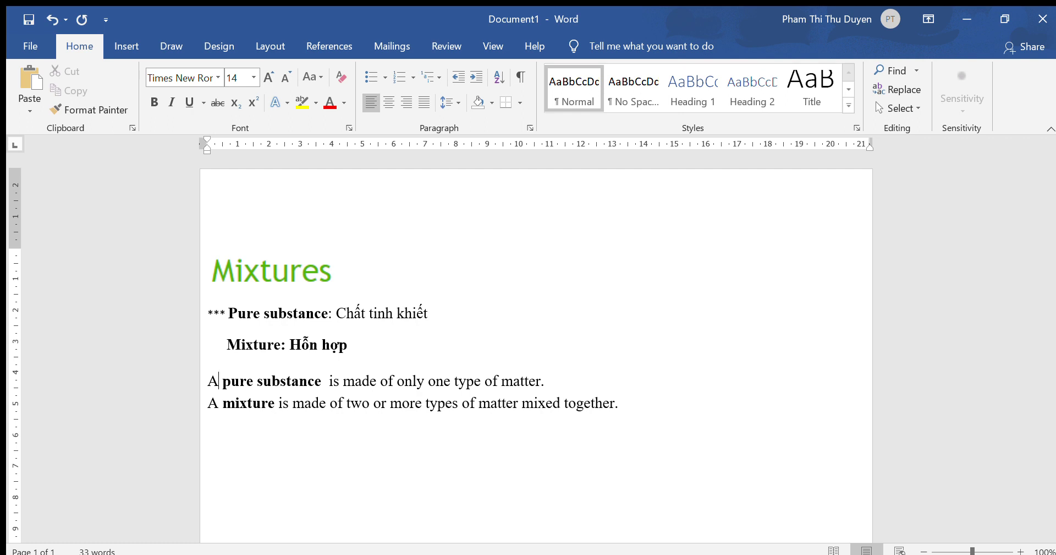
pyautogui.press('Right')
pyautogui.press('Right')
pyautogui.press('Right')
pyautogui.press('Right')
pyautogui.press('Right')
pyautogui.press('Right')
pyautogui.press('Right')
pyautogui.press('Right')
pyautogui.press('Left')
pyautogui.press('BackSpace')
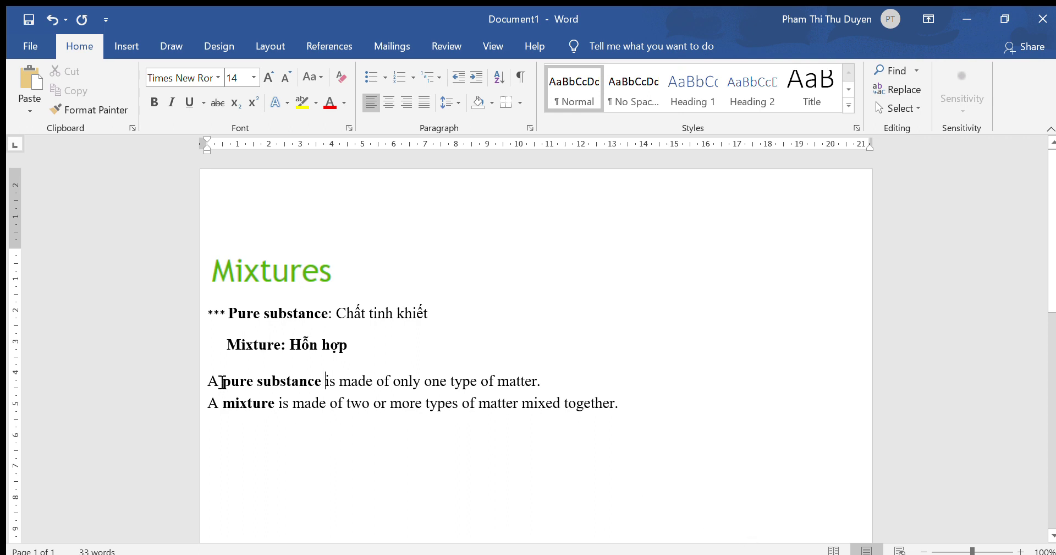
pyautogui.moveTo(222, 380); pyautogui.dragTo(305, 382)
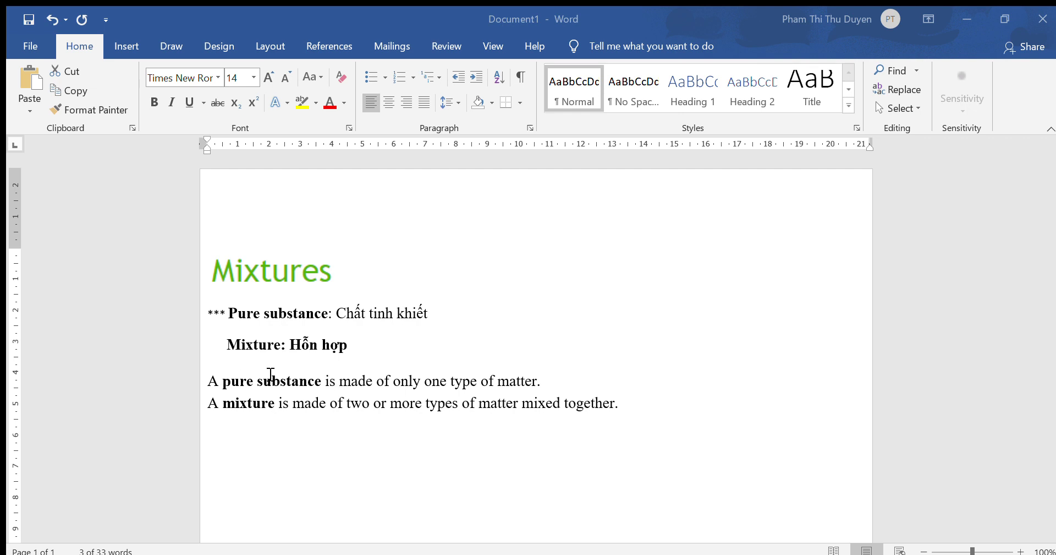
pyautogui.click(954, 2)
pyautogui.moveTo(222, 403); pyautogui.dragTo(281, 406)
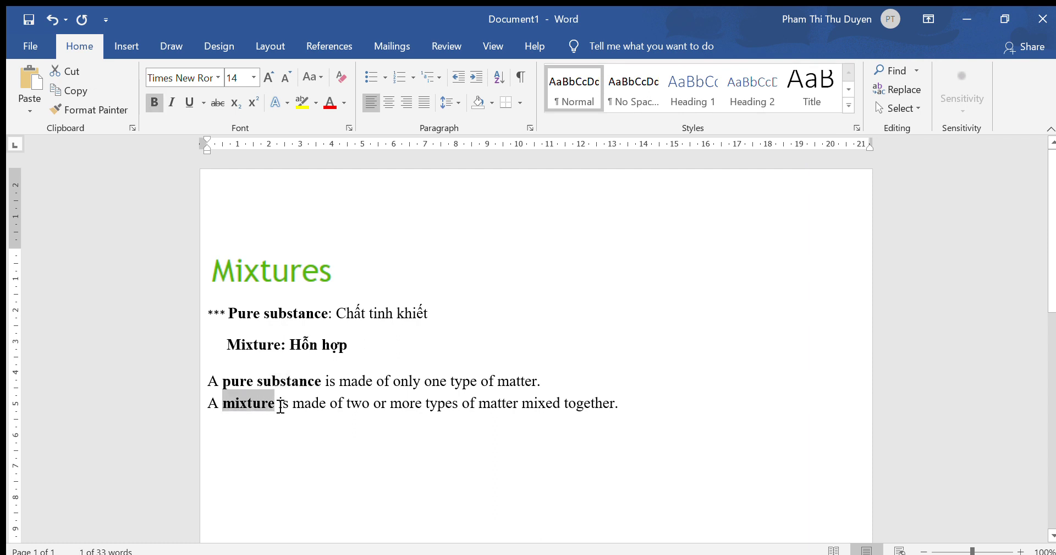
pyautogui.click(649, 553)
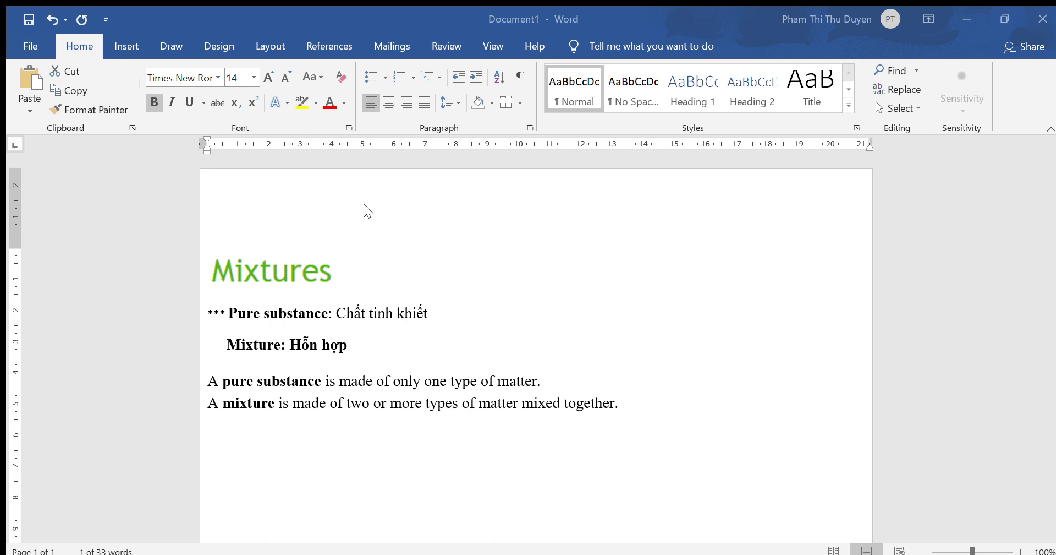
pyautogui.doubleClick(263, 397)
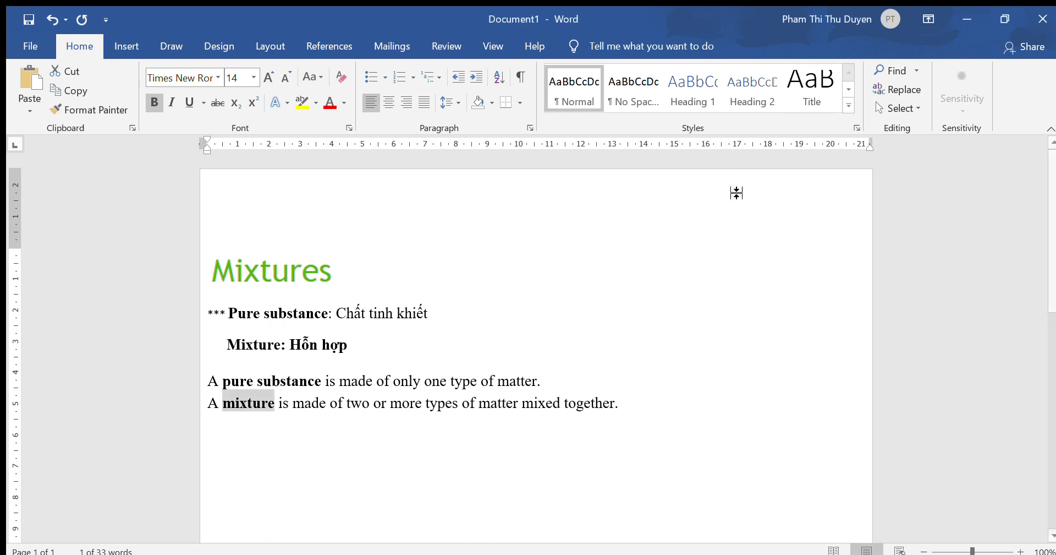
pyautogui.click(281, 421)
# Append "FOR EXAMPLE:" to the end of the mixture definition and paste "Dirt and water (Mud)" after it.
pyautogui.click(689, 405)
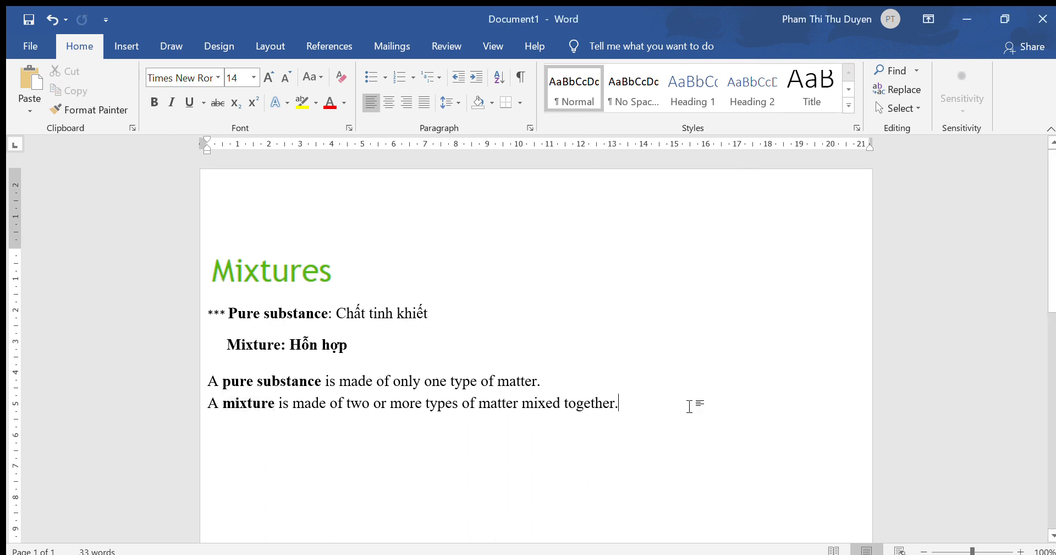
pyautogui.write('FOI')
pyautogui.press('BackSpace')
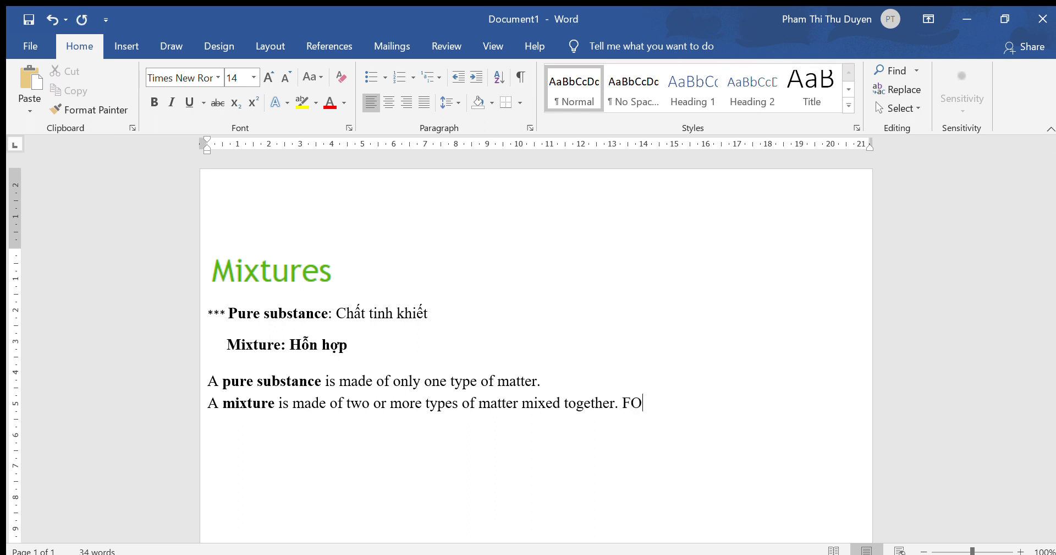
pyautogui.write('R EXAMPLE:')
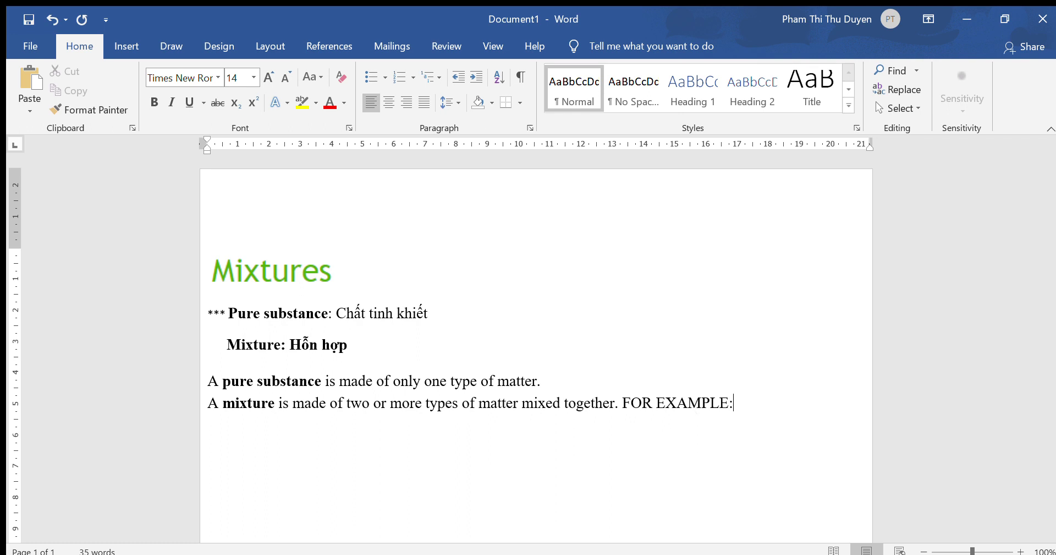
pyautogui.hotkey('ctrl', 'v')
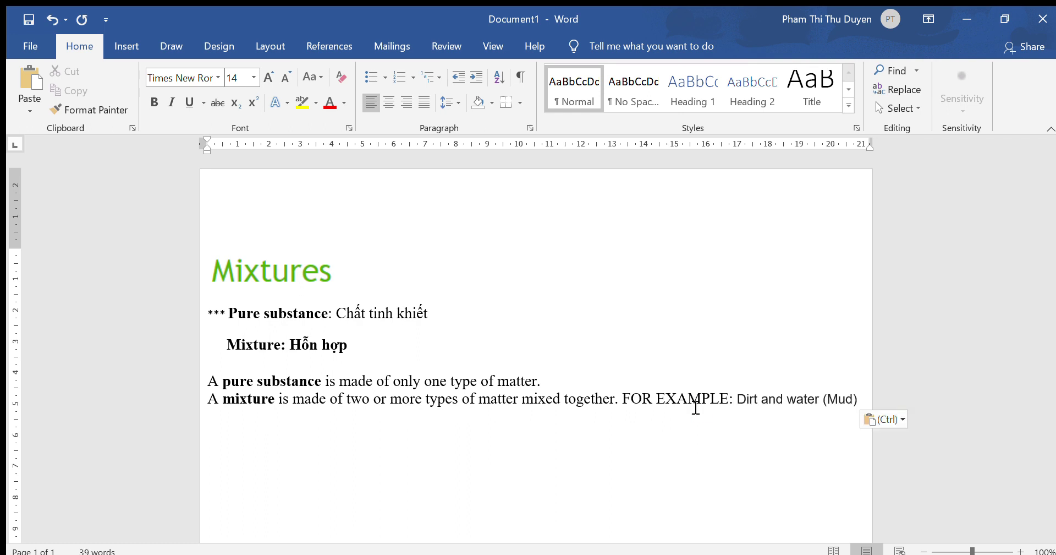
# Format the text "FOR EXAMPLE: Dirt and water (Mud)" in Times New Roman at size 14.
pyautogui.moveTo(738, 403); pyautogui.dragTo(863, 390)
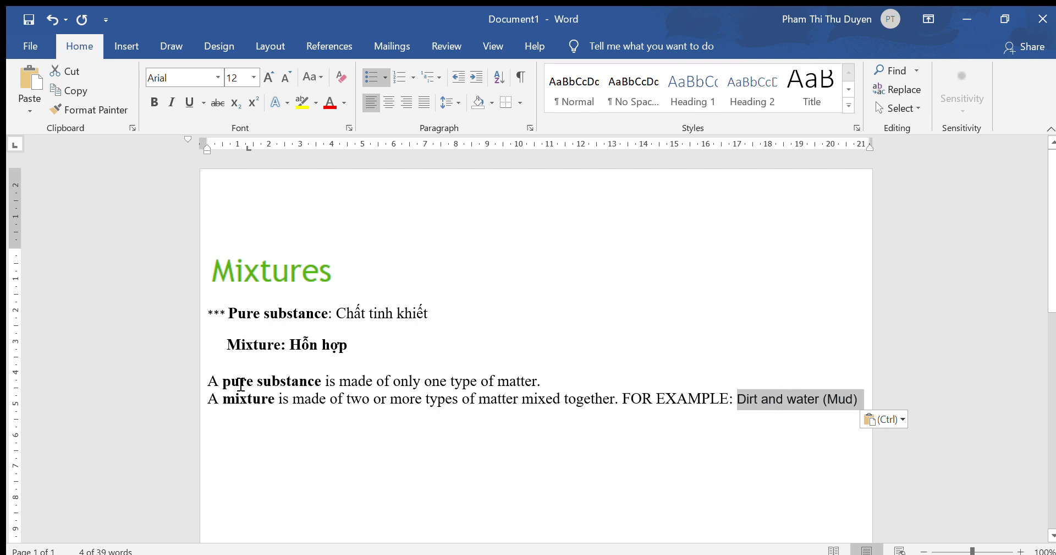
pyautogui.click(450, 416)
pyautogui.click(690, 407)
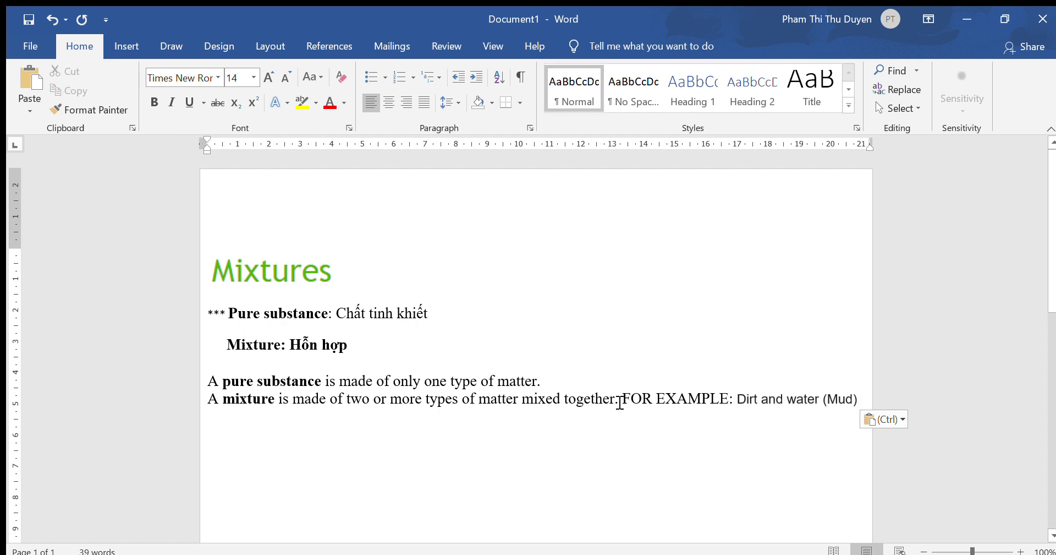
pyautogui.moveTo(620, 401); pyautogui.dragTo(859, 400)
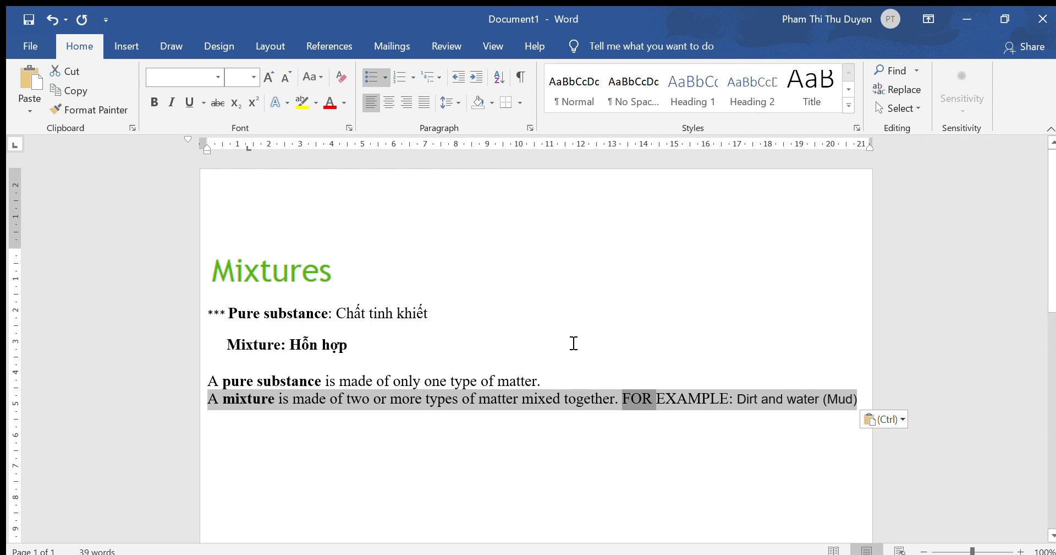
pyautogui.click(237, 79)
pyautogui.write('1')
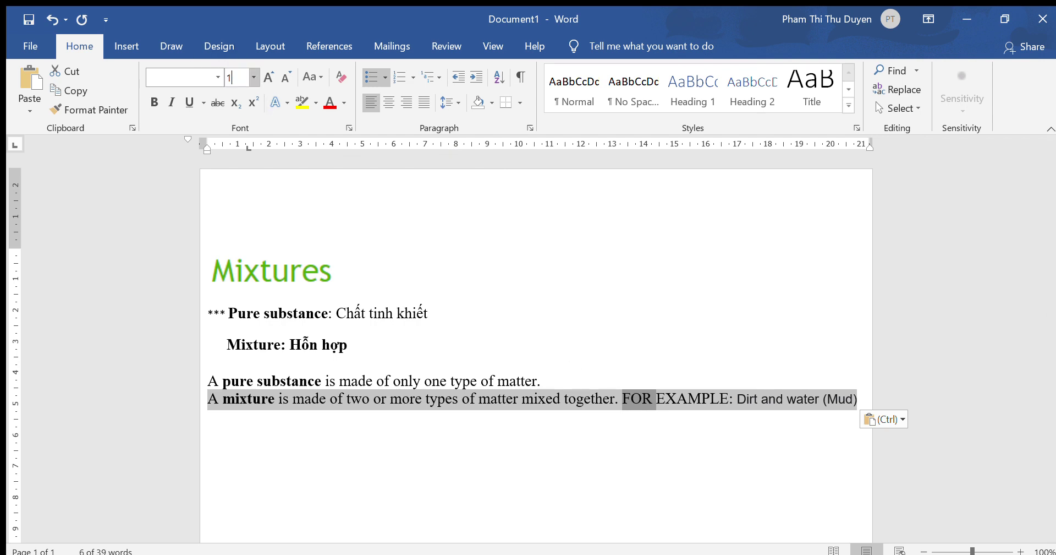
pyautogui.write('4')
pyautogui.press('Return')
pyautogui.click(176, 77)
pyautogui.write('Times New Roman')
pyautogui.press('Return')
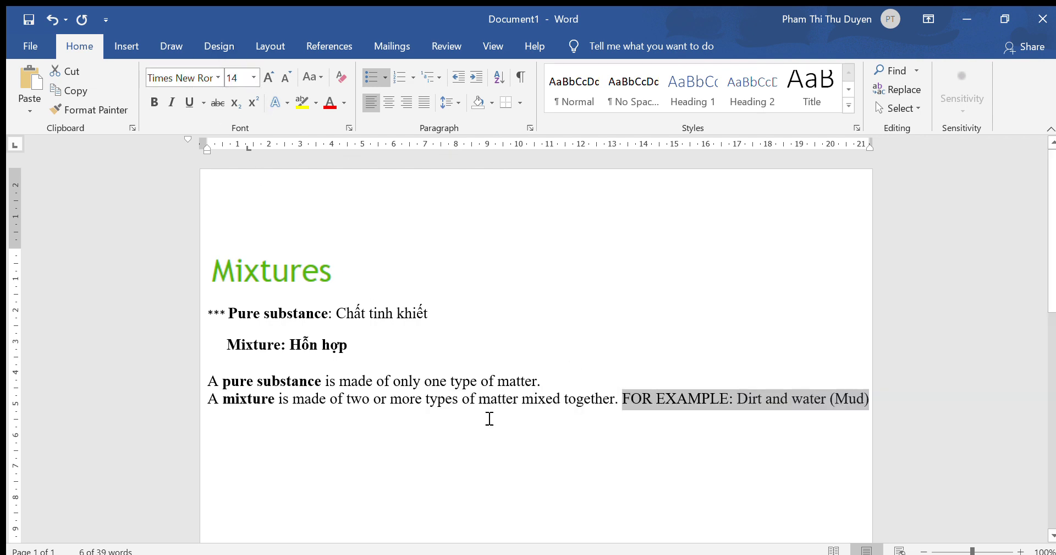
pyautogui.click(551, 420)
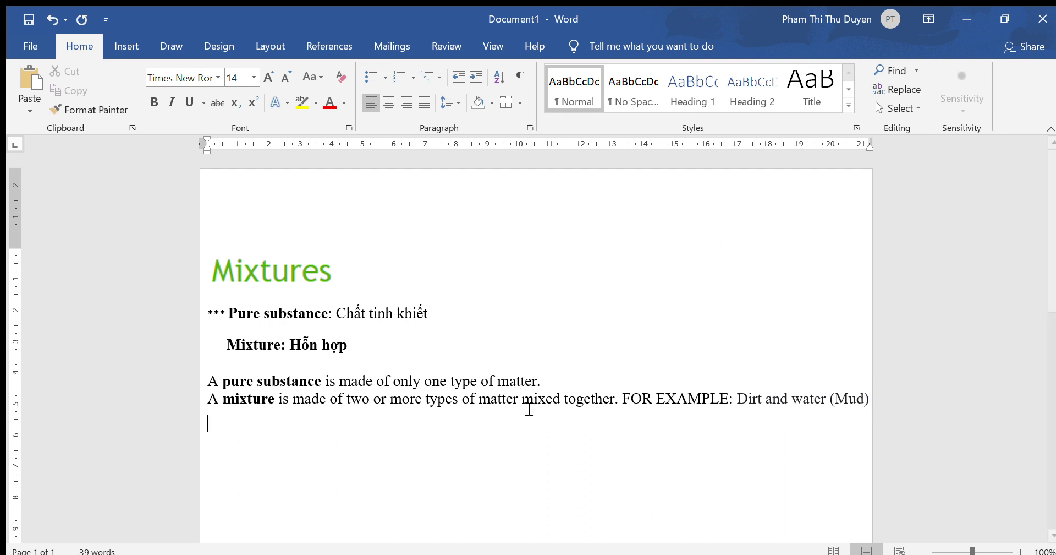
# Select the whole document content from the Mixtures heading to the last line.
pyautogui.moveTo(238, 297); pyautogui.dragTo(525, 477)
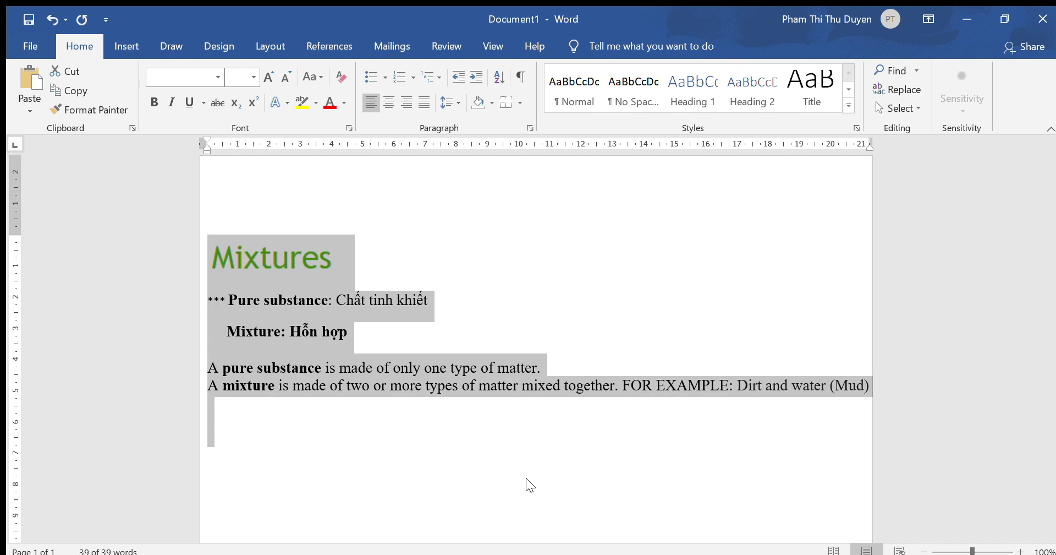